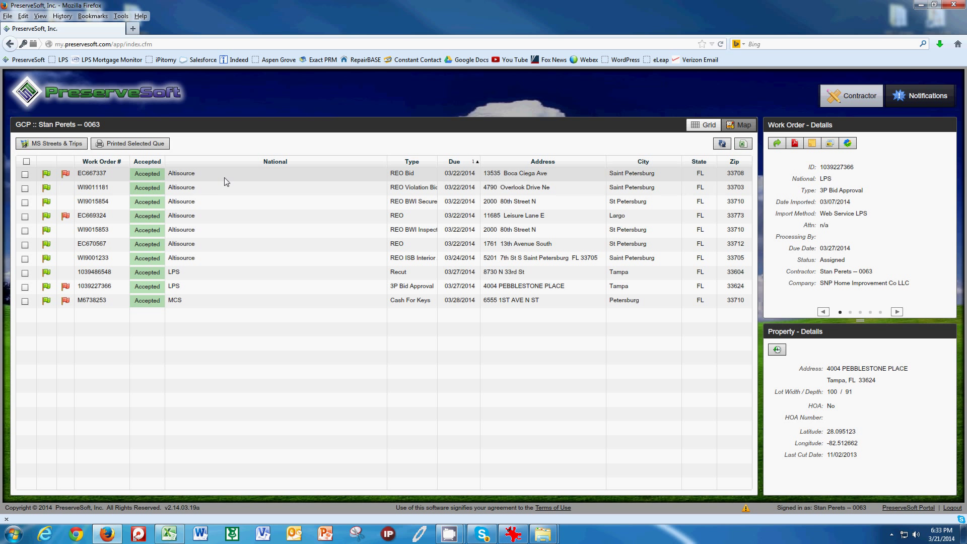
Step: Select work order EC667337 in the grid to show its details
{"action": "left_click", "coordinate": [212, 173]}
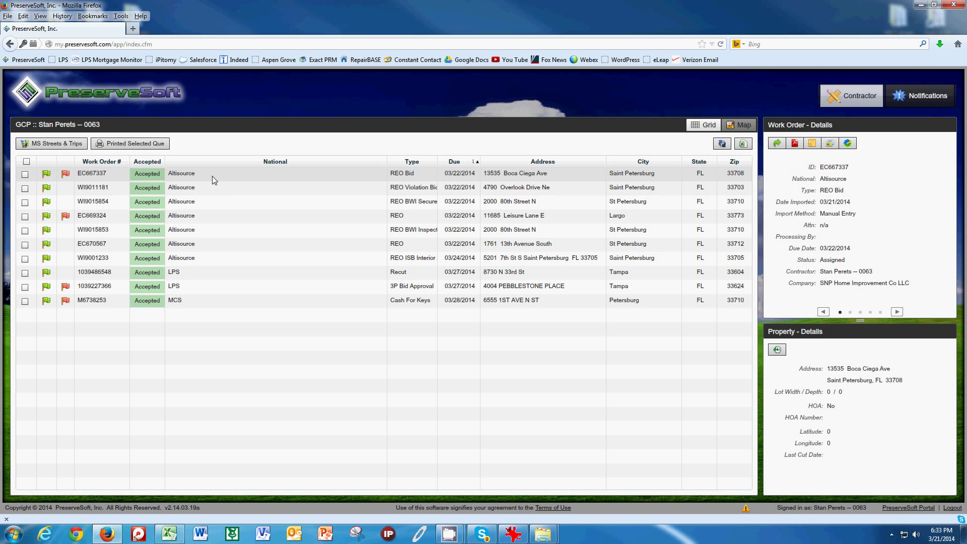
Step: Save a Contractor-type note reading 'I will have this work oder completed today'
{"action": "left_click", "coordinate": [812, 144]}
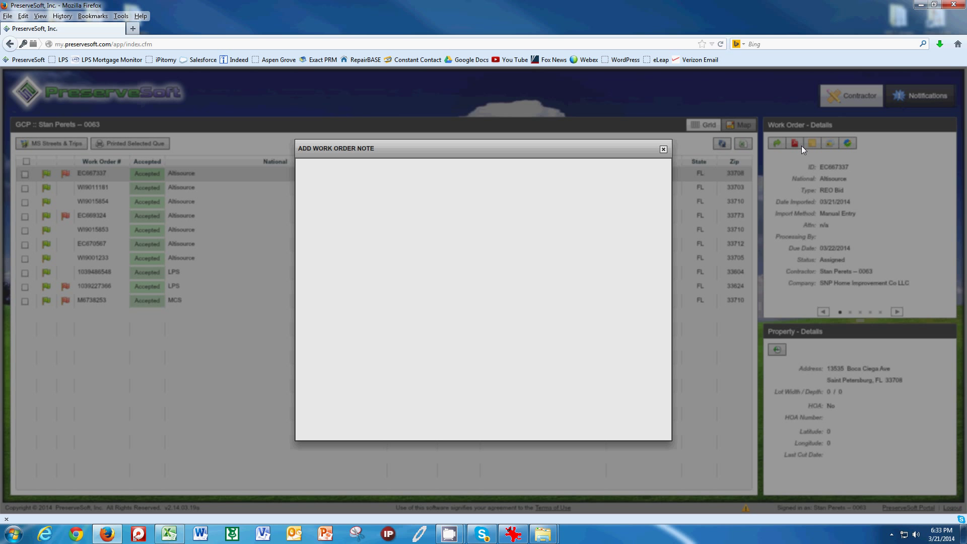
{"action": "left_click", "coordinate": [423, 173]}
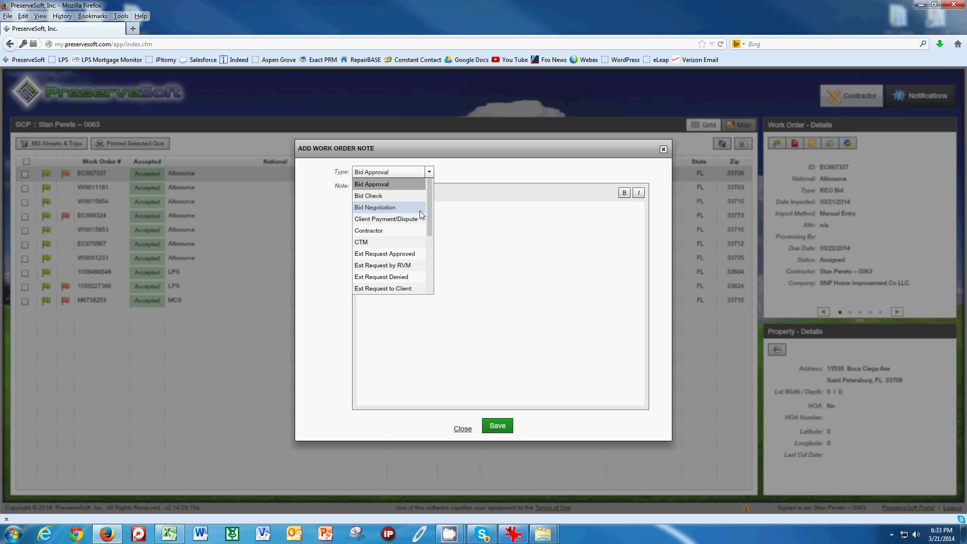
{"action": "left_click", "coordinate": [380, 233]}
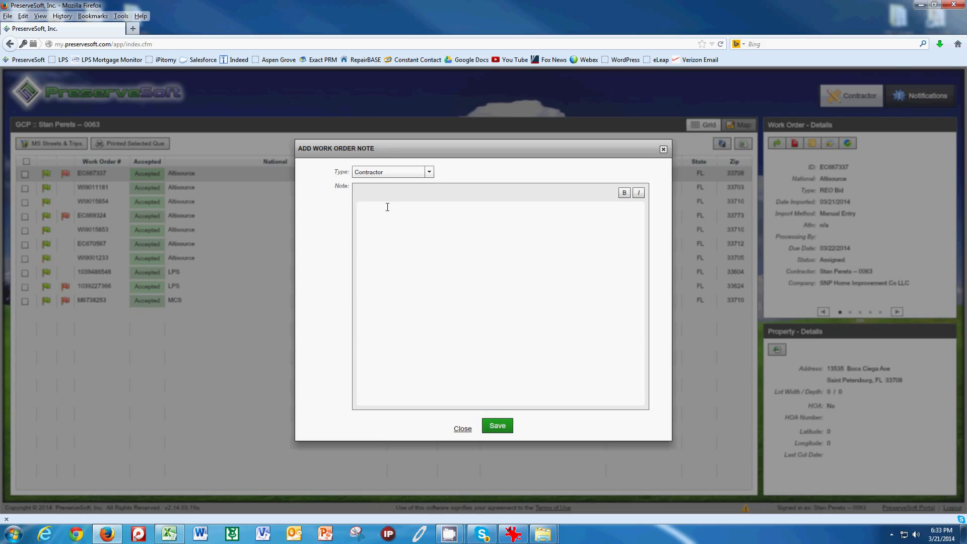
{"action": "type", "text": "I will have this work oderr"}
{"action": "key", "text": "BackSpace"}
{"action": "type", "text": "complete"}
{"action": "type", "text": "d to"}
{"action": "key", "text": "BackSpace"}
{"action": "type", "text": "oday"}
{"action": "left_click", "coordinate": [498, 427]}
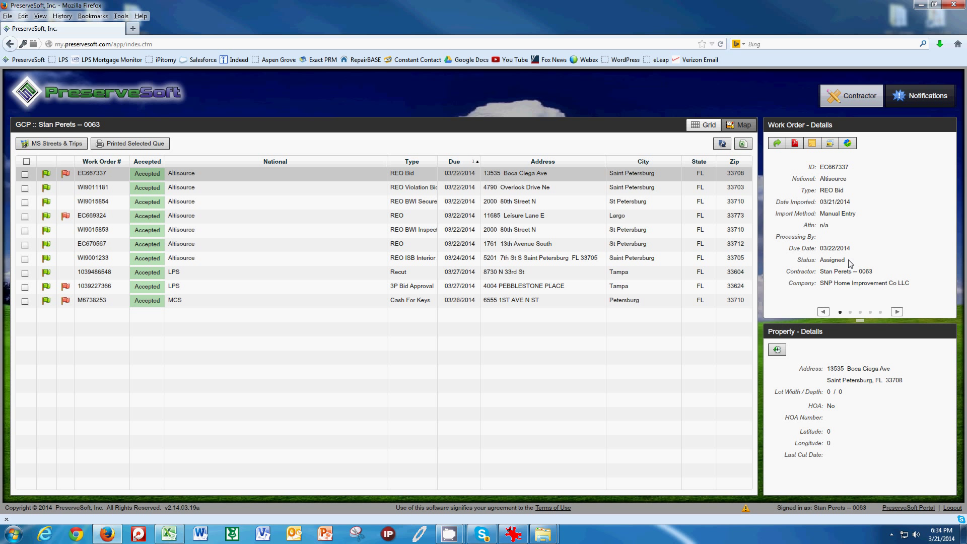
{"action": "left_click", "coordinate": [896, 311]}
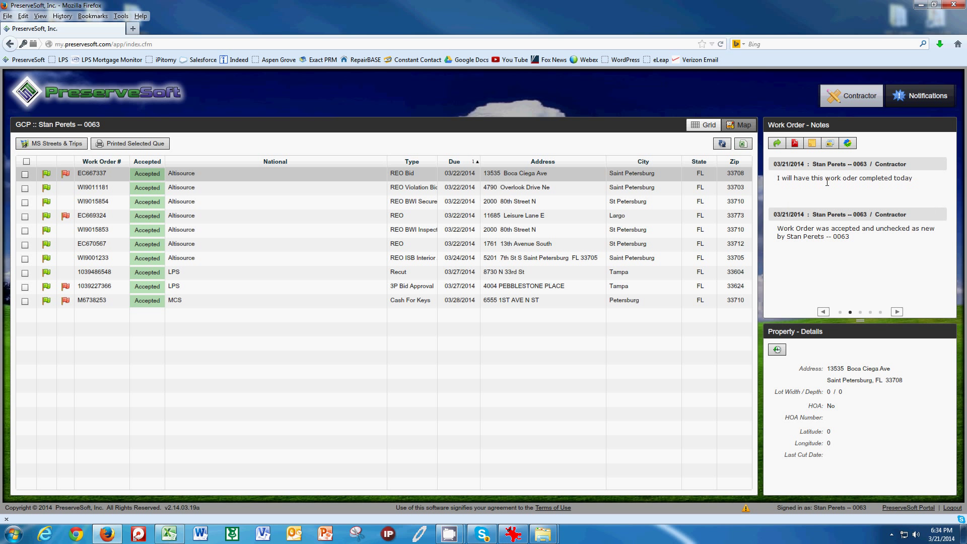
{"action": "left_click", "coordinate": [896, 313]}
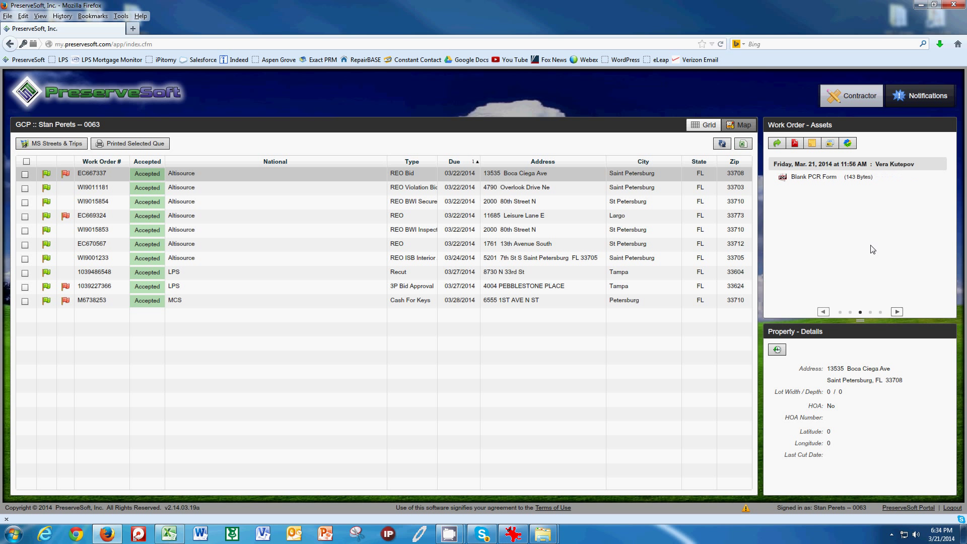
{"action": "left_click", "coordinate": [895, 312]}
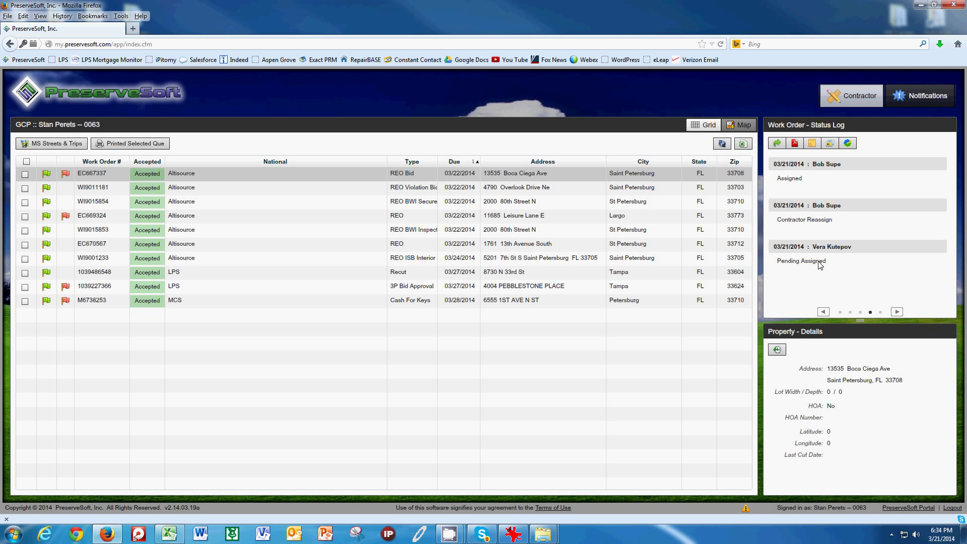
{"action": "mouse_move", "coordinate": [818, 257]}
{"action": "left_click", "coordinate": [896, 312]}
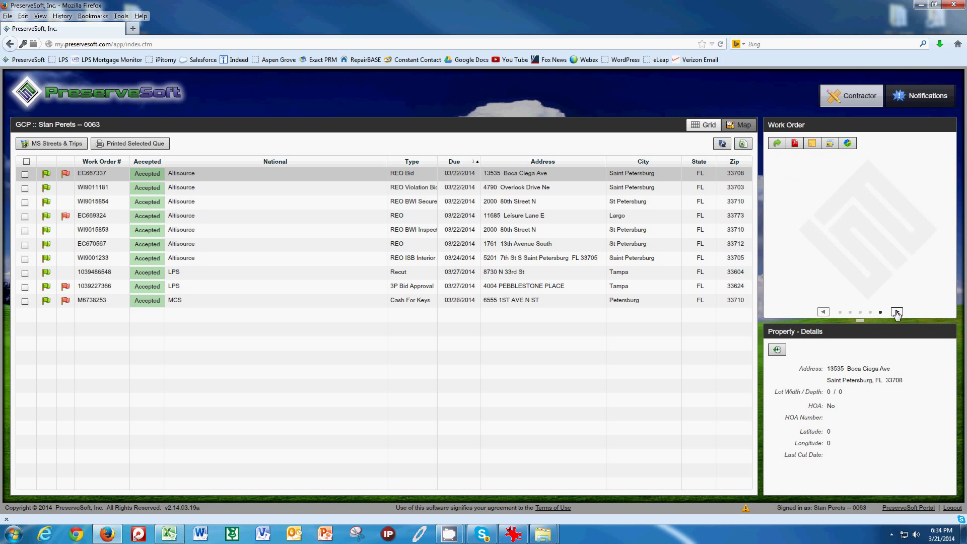
{"action": "left_click", "coordinate": [822, 311]}
{"action": "left_click", "coordinate": [822, 312]}
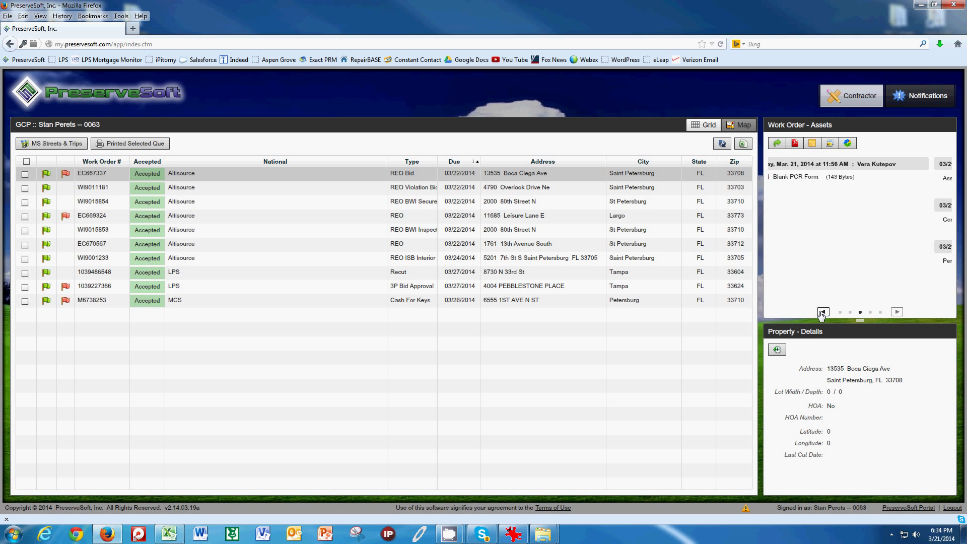
{"action": "left_click", "coordinate": [822, 312]}
{"action": "left_click", "coordinate": [822, 312]}
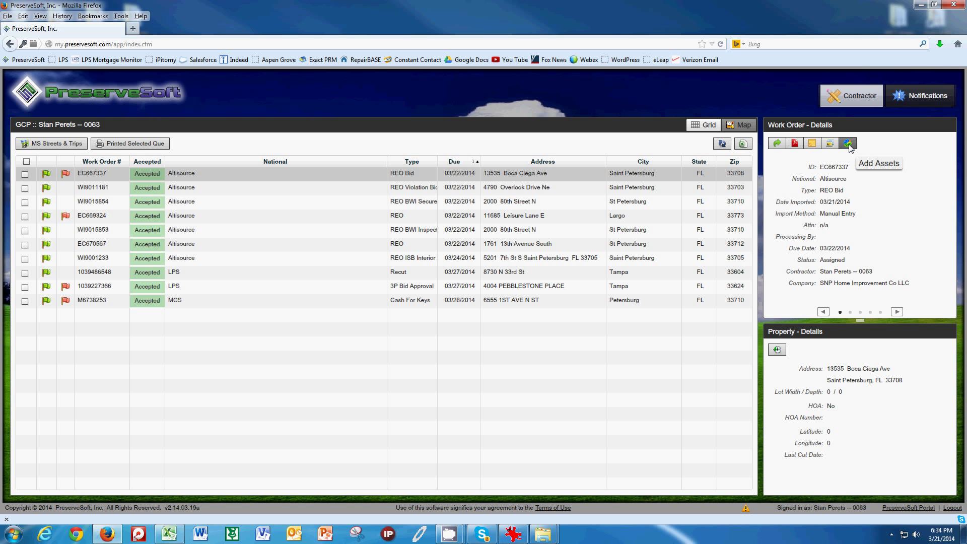
Step: Attach Altisource Pricing Sheet.pdf, set its asset type to Bids from 3P, and upload it
{"action": "left_click", "coordinate": [848, 144]}
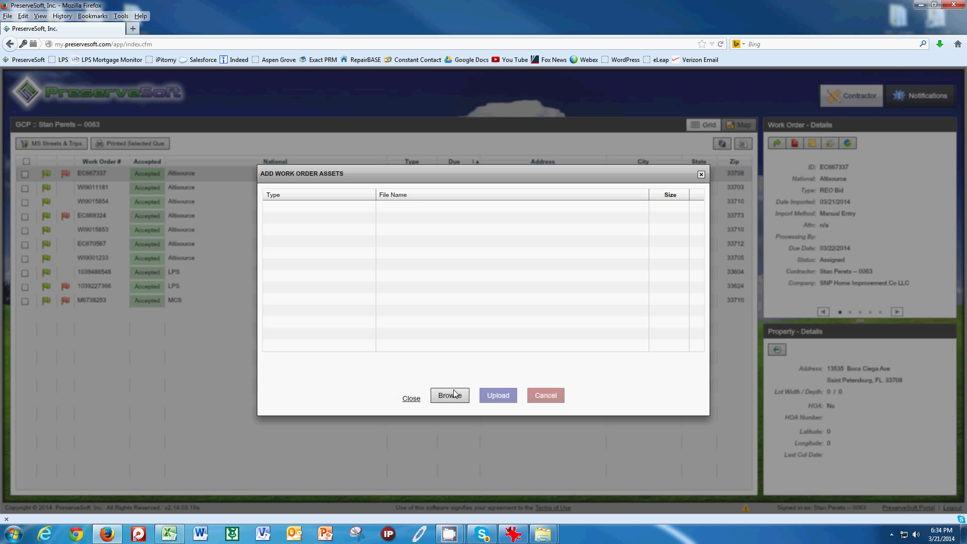
{"action": "left_click", "coordinate": [450, 394]}
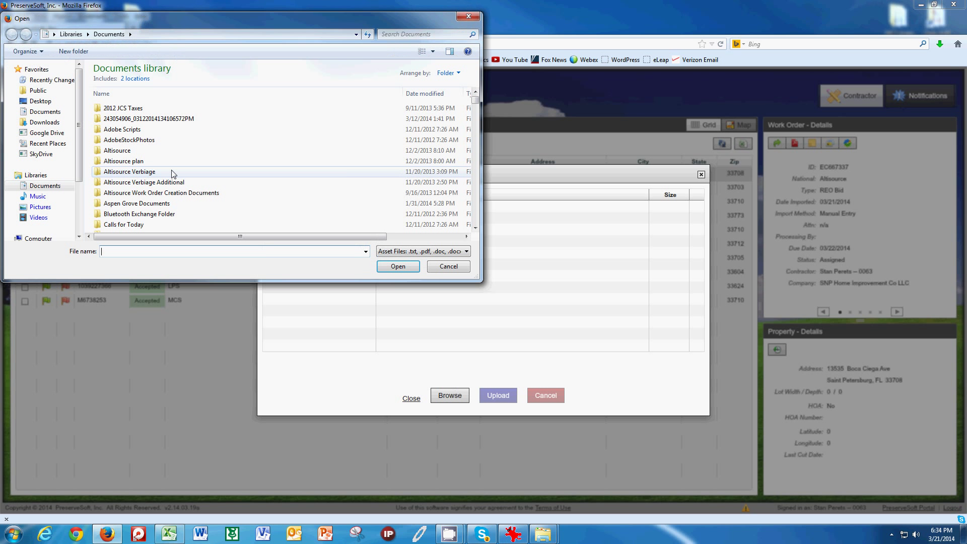
{"action": "scroll", "coordinate": [171, 173], "scroll_direction": "down", "scroll_amount": 12}
{"action": "scroll", "coordinate": [170, 182], "scroll_direction": "down", "scroll_amount": 15}
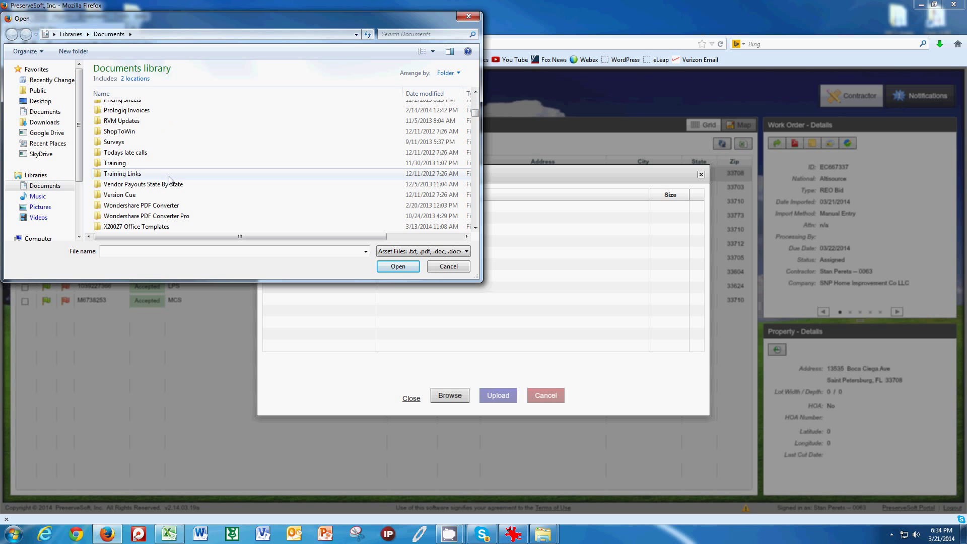
{"action": "left_click", "coordinate": [151, 163]}
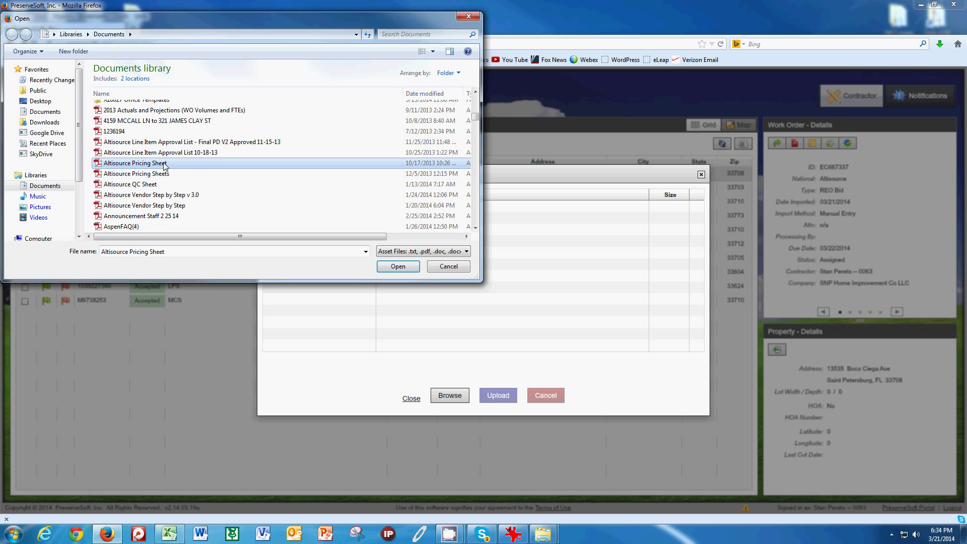
{"action": "left_click", "coordinate": [398, 265]}
{"action": "left_click", "coordinate": [374, 208]}
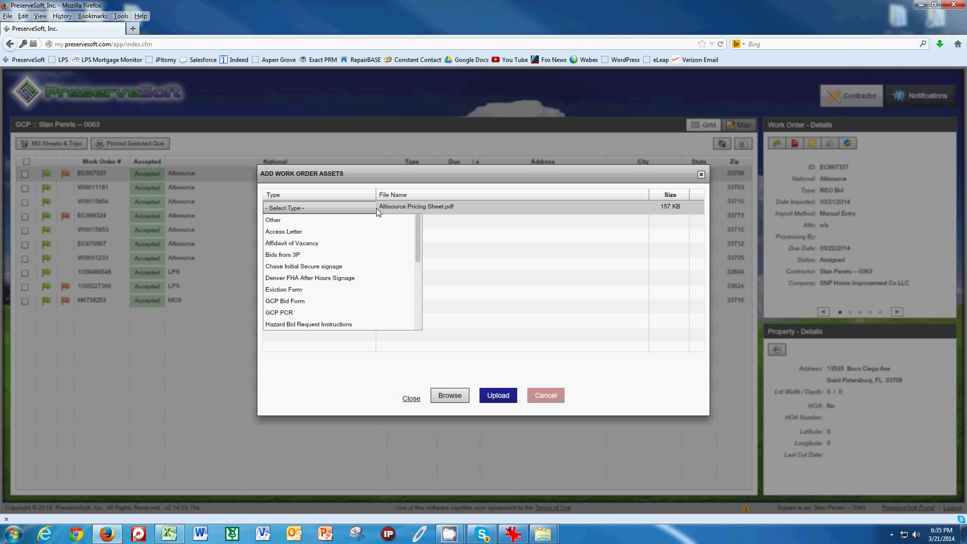
{"action": "left_click", "coordinate": [298, 256]}
{"action": "left_click", "coordinate": [505, 397]}
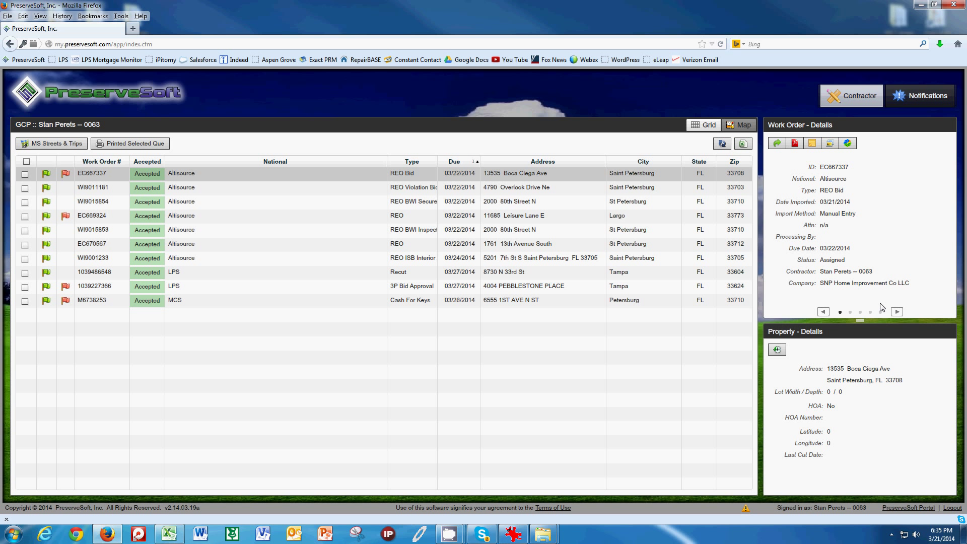
Step: Page the work order carousel forward to Status Log, then back through Assets to Notes
{"action": "left_click", "coordinate": [895, 312]}
{"action": "left_click", "coordinate": [895, 312]}
{"action": "left_click", "coordinate": [895, 312]}
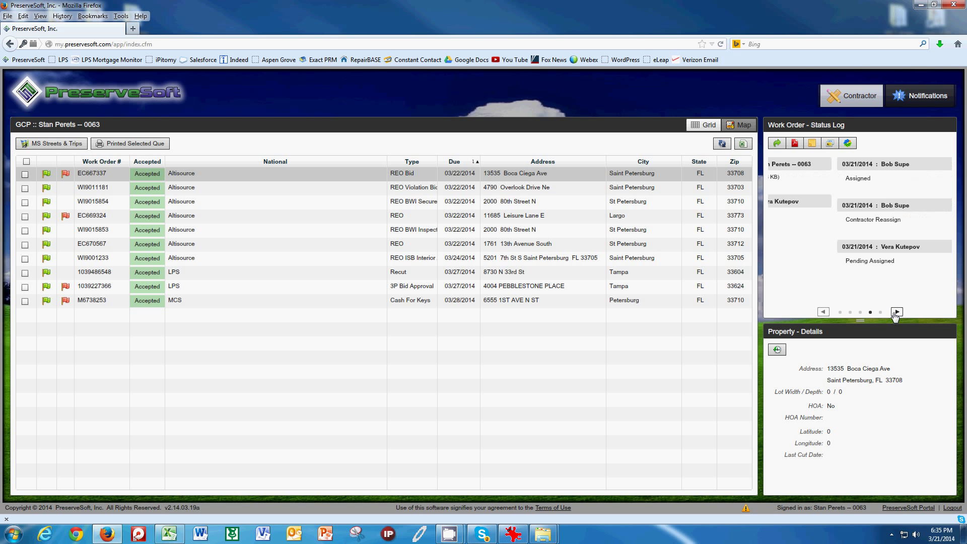
{"action": "left_click", "coordinate": [895, 312]}
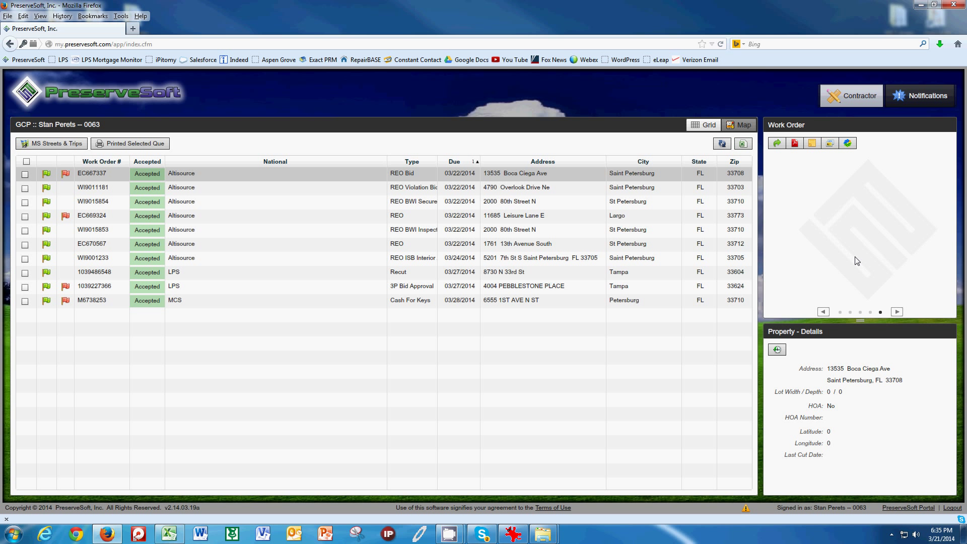
{"action": "left_click", "coordinate": [824, 312]}
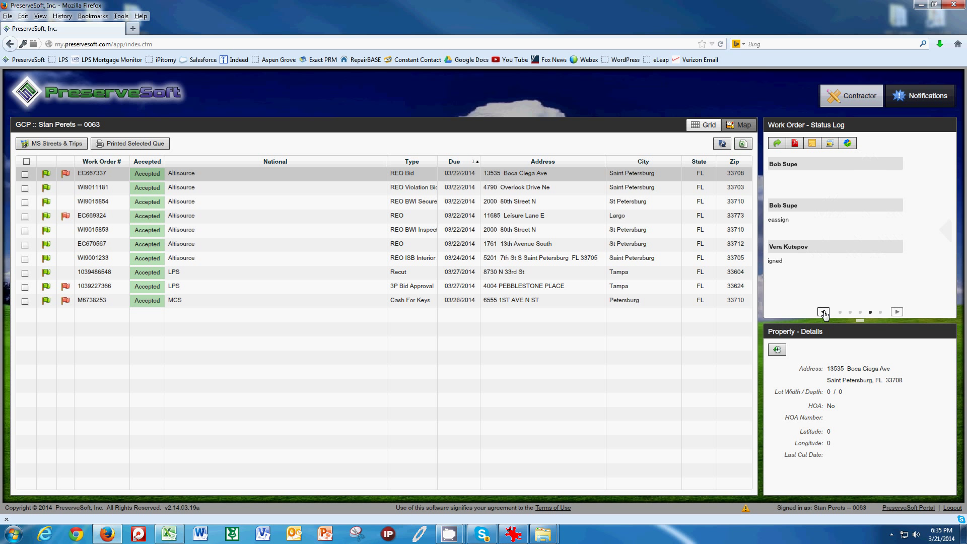
{"action": "left_click", "coordinate": [824, 312]}
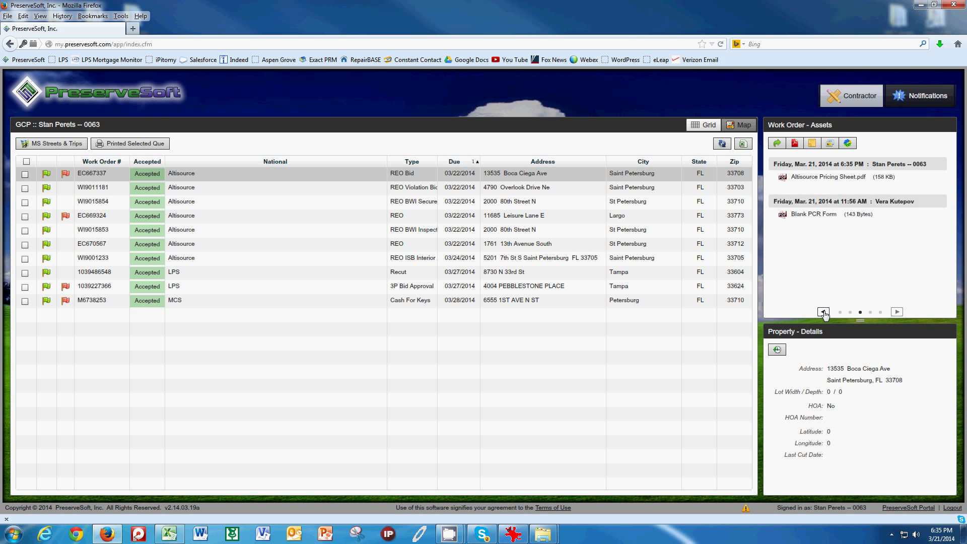
{"action": "left_click", "coordinate": [824, 312]}
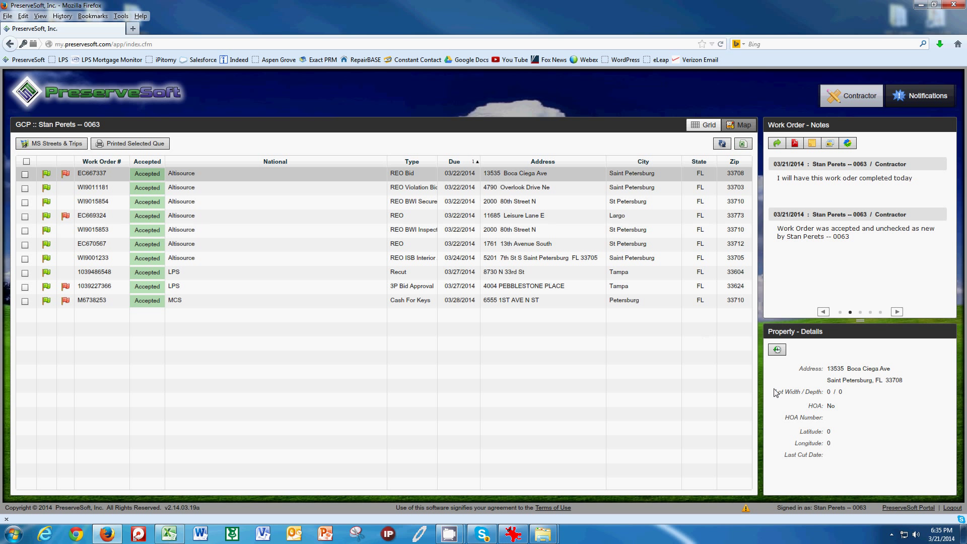
{"action": "left_click", "coordinate": [778, 349]}
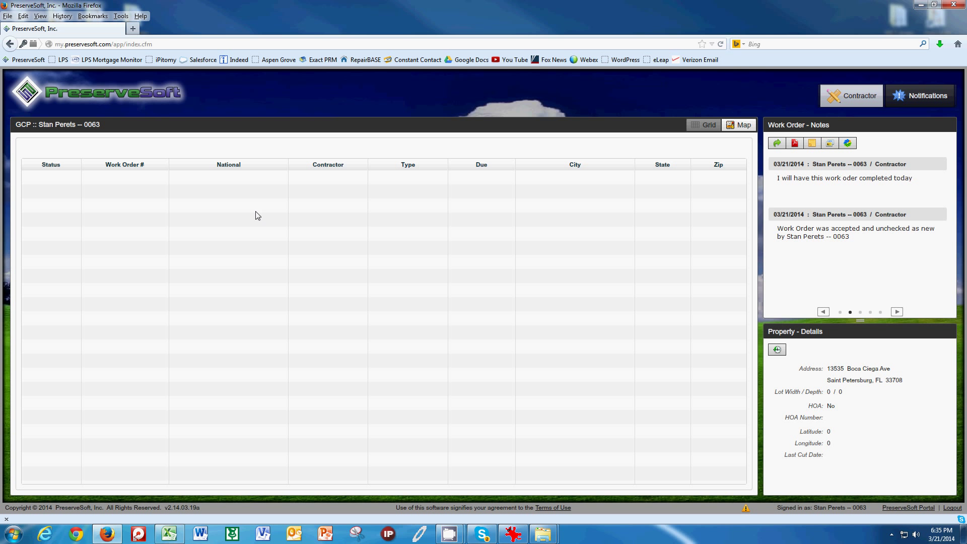
{"action": "left_click", "coordinate": [705, 125]}
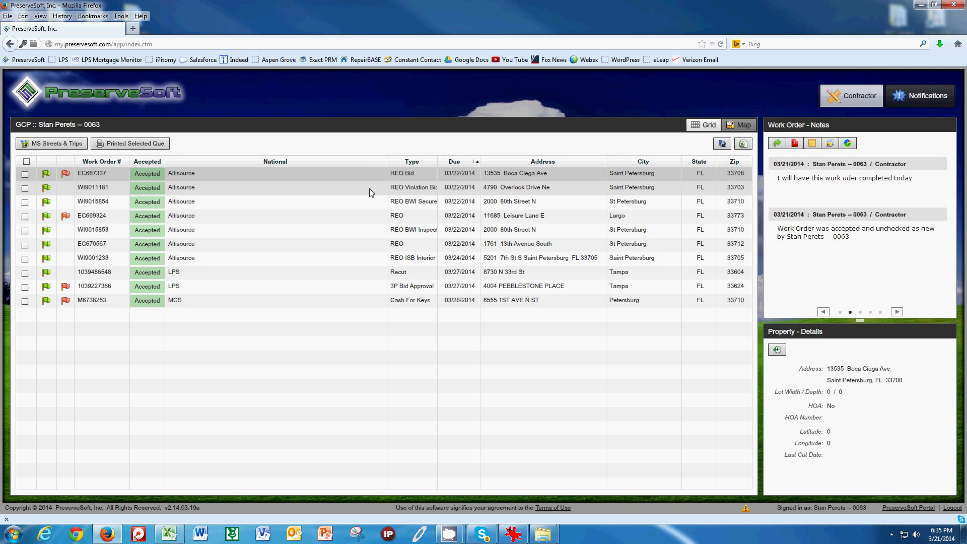
{"action": "left_click", "coordinate": [399, 188]}
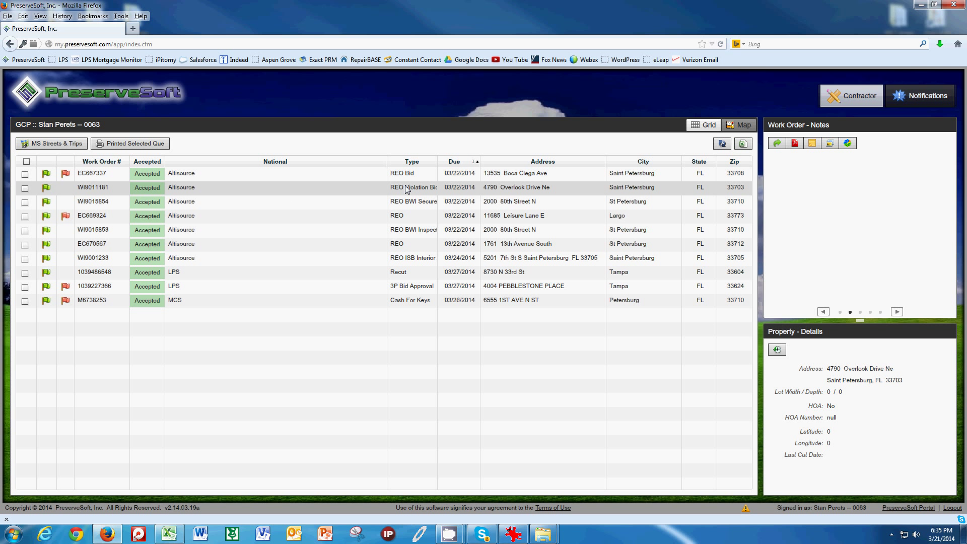
{"action": "left_click", "coordinate": [407, 270]}
{"action": "left_click", "coordinate": [777, 350]}
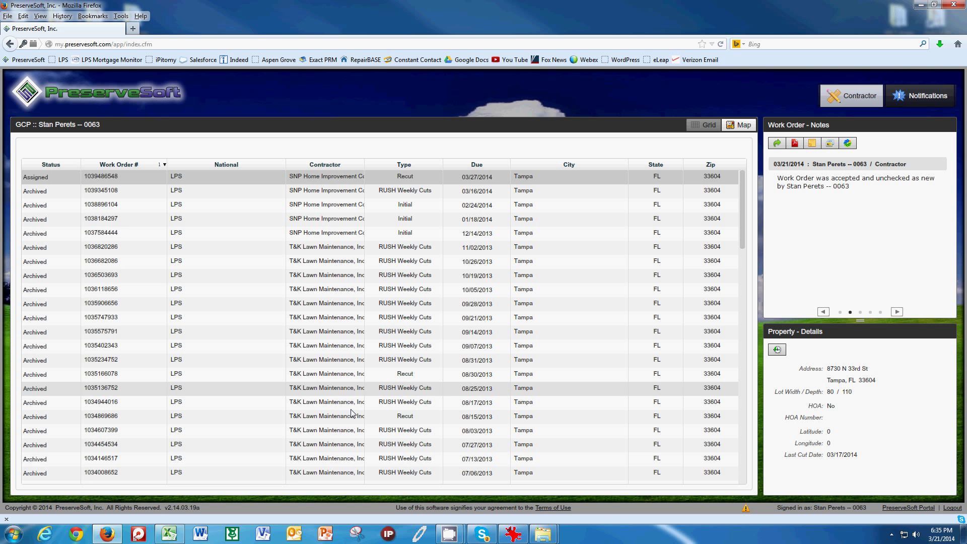
{"action": "scroll", "coordinate": [353, 262], "scroll_direction": "down", "scroll_amount": 6}
{"action": "scroll", "coordinate": [355, 302], "scroll_direction": "up", "scroll_amount": 6}
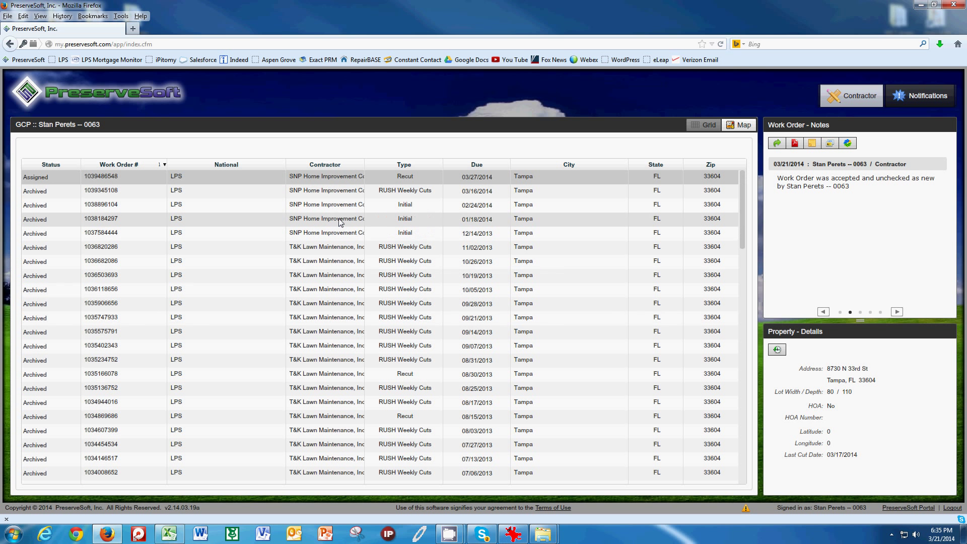
{"action": "left_click", "coordinate": [368, 219]}
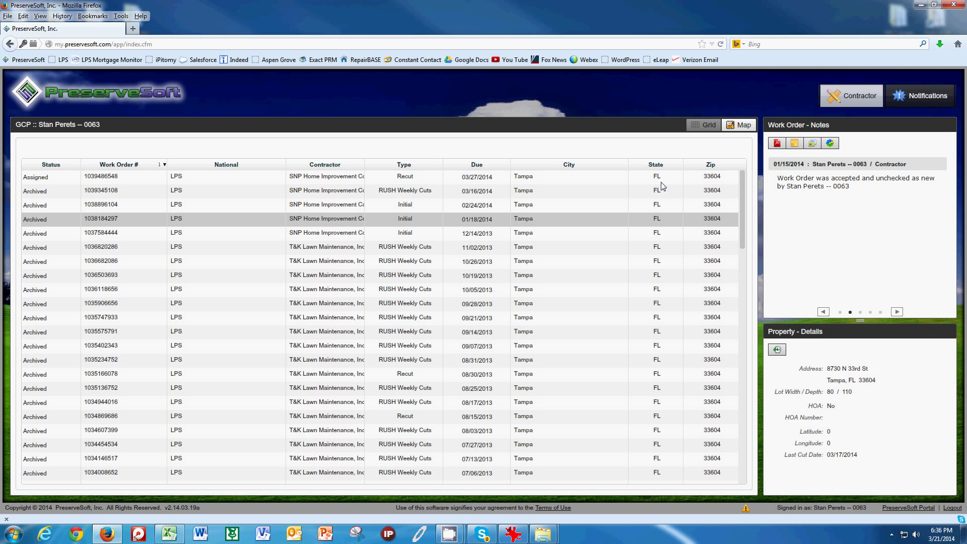
{"action": "scroll", "coordinate": [433, 323], "scroll_direction": "down", "scroll_amount": 10}
{"action": "scroll", "coordinate": [433, 323], "scroll_direction": "down", "scroll_amount": 5}
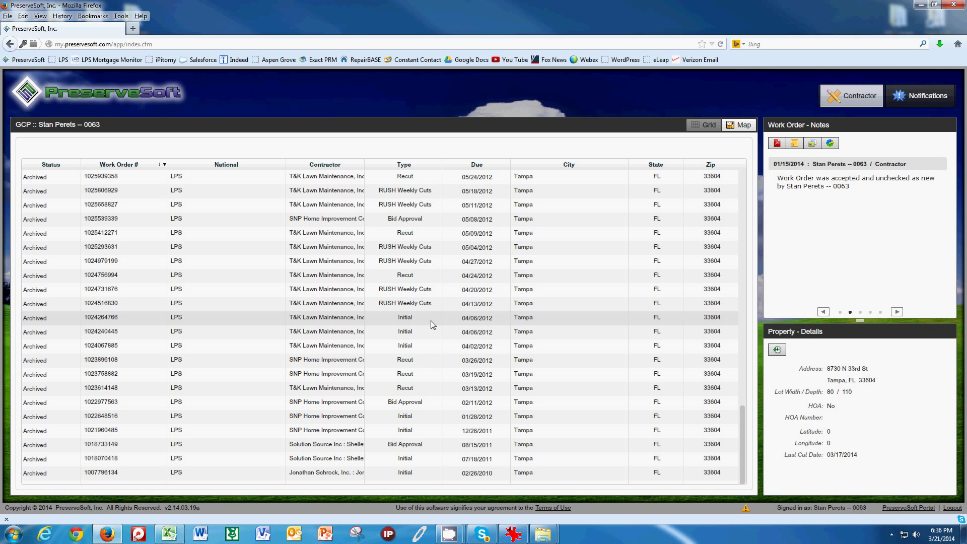
{"action": "scroll", "coordinate": [431, 325], "scroll_direction": "up", "scroll_amount": 9}
{"action": "scroll", "coordinate": [431, 324], "scroll_direction": "up", "scroll_amount": 9}
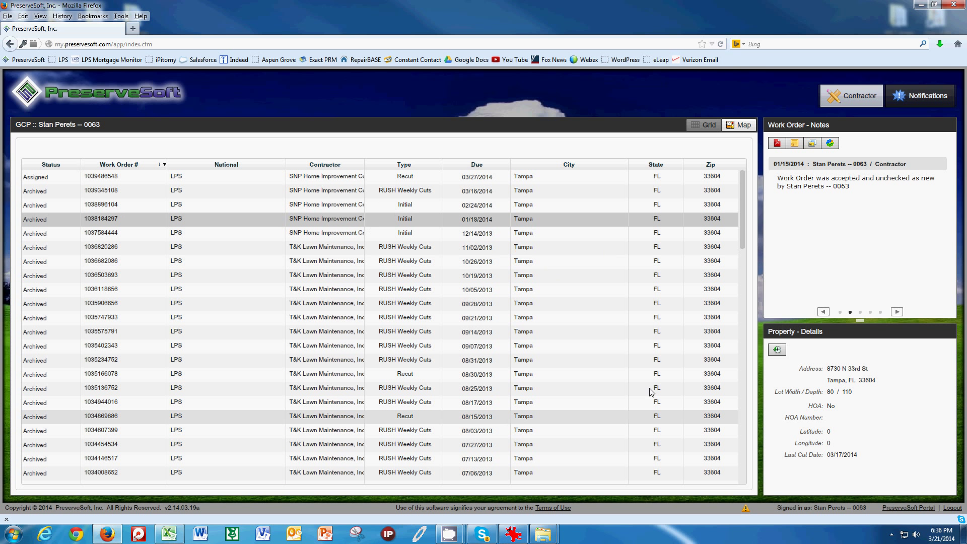
{"action": "left_click", "coordinate": [704, 126]}
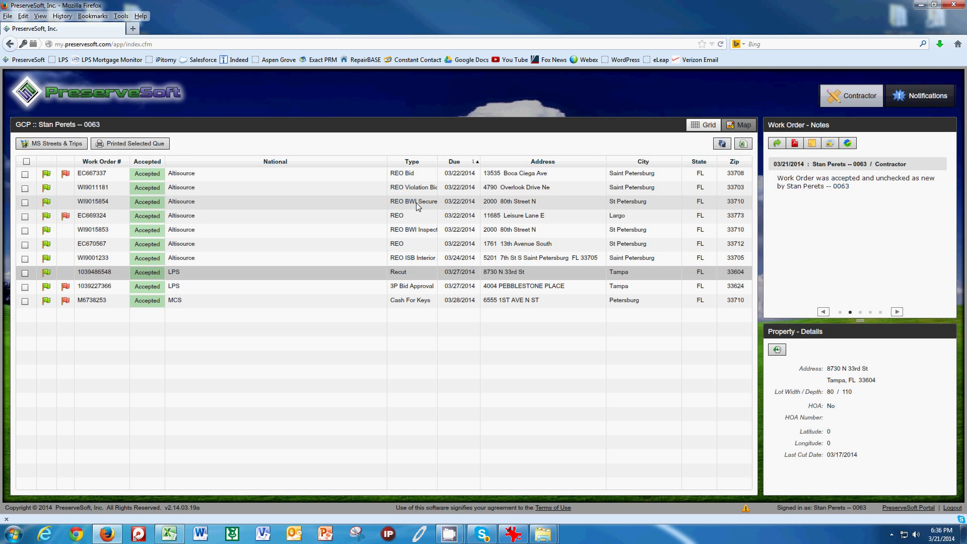